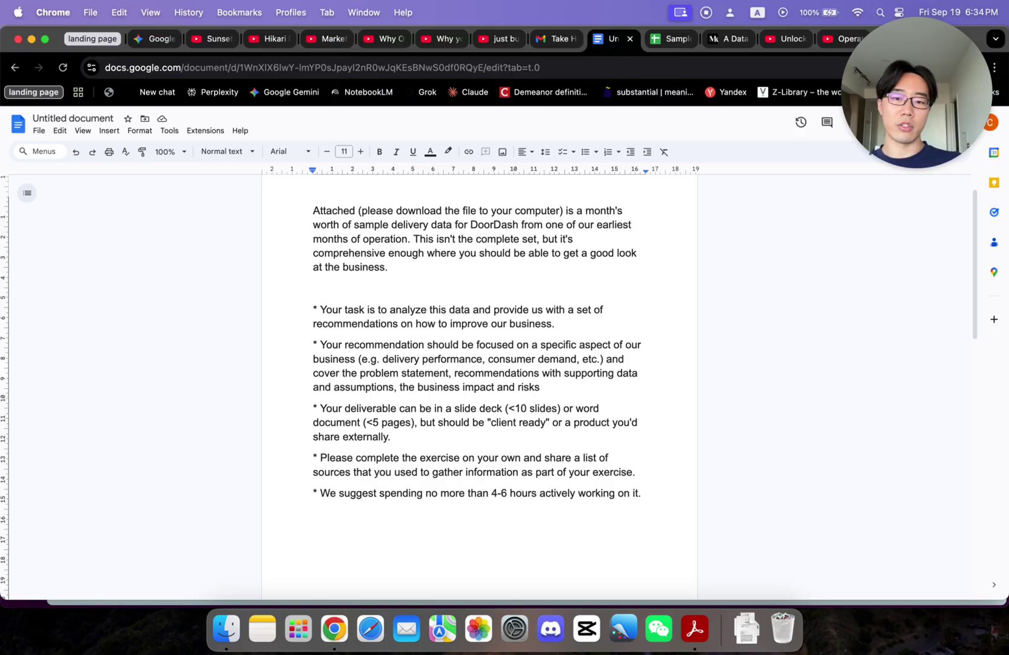
Read the brief down to its variable glossary and examine the order placement and driver arrival time columns in the deliveries spreadsheet
scroll(479, 376, "down", 15)
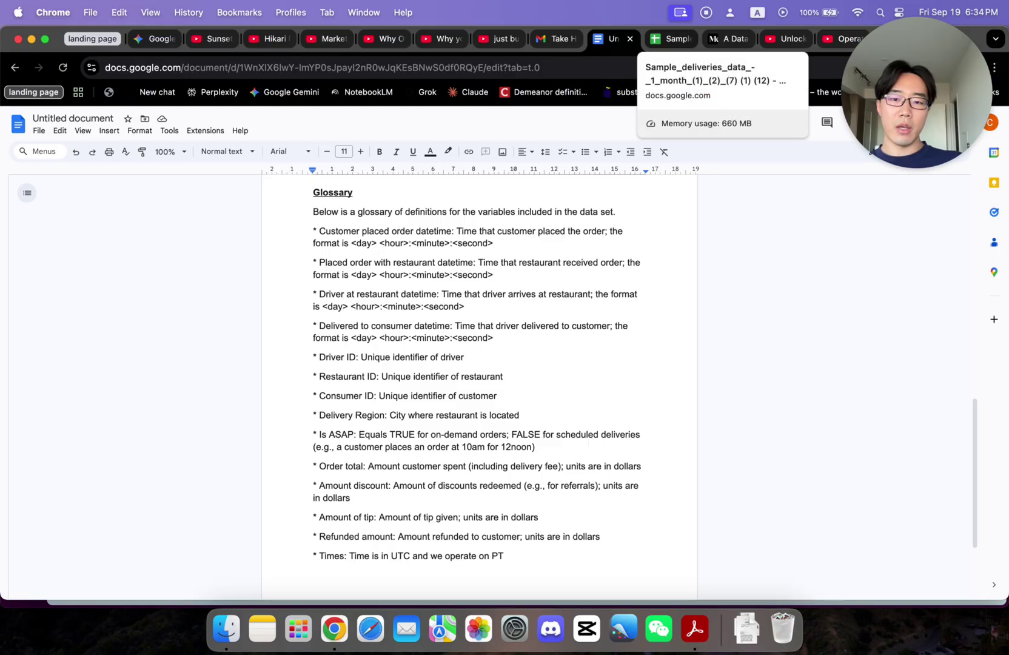
left_click(670, 39)
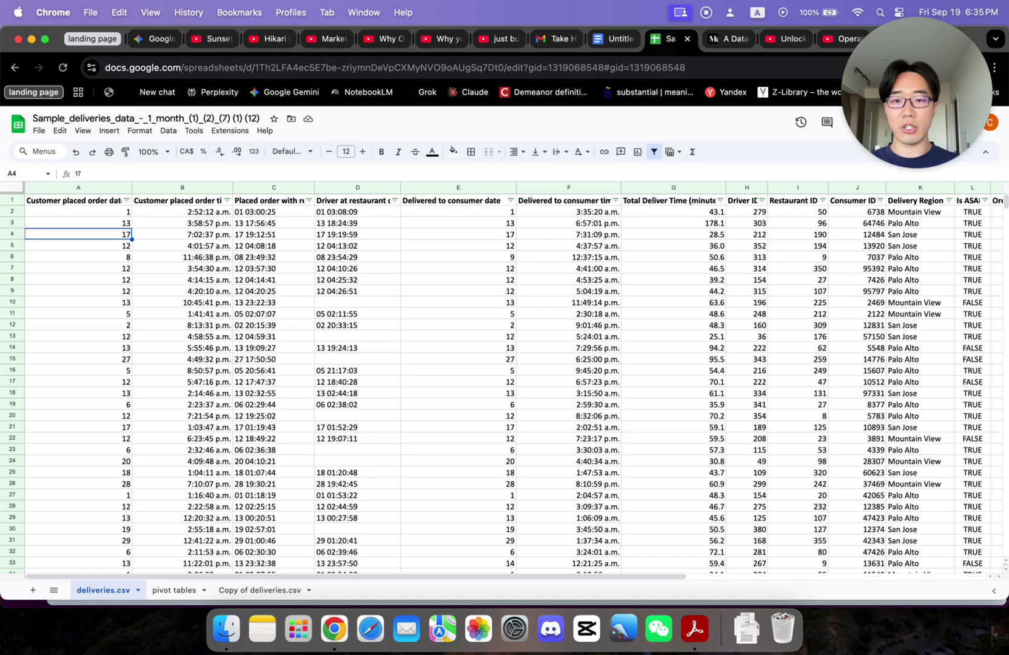
left_click(182, 188)
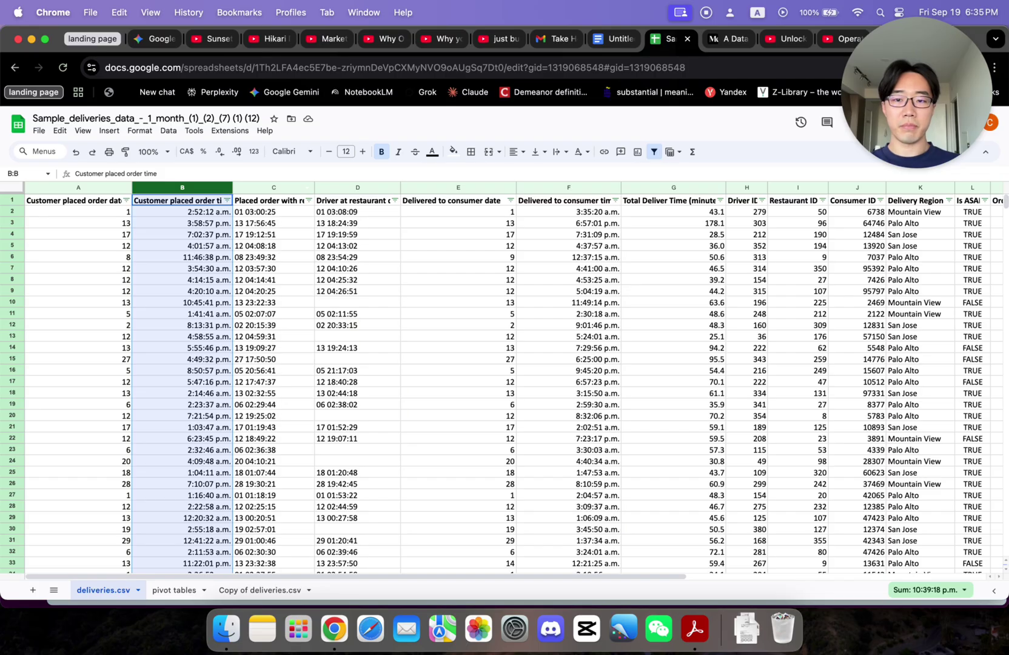
left_click(274, 187)
left_click(358, 187, "super")
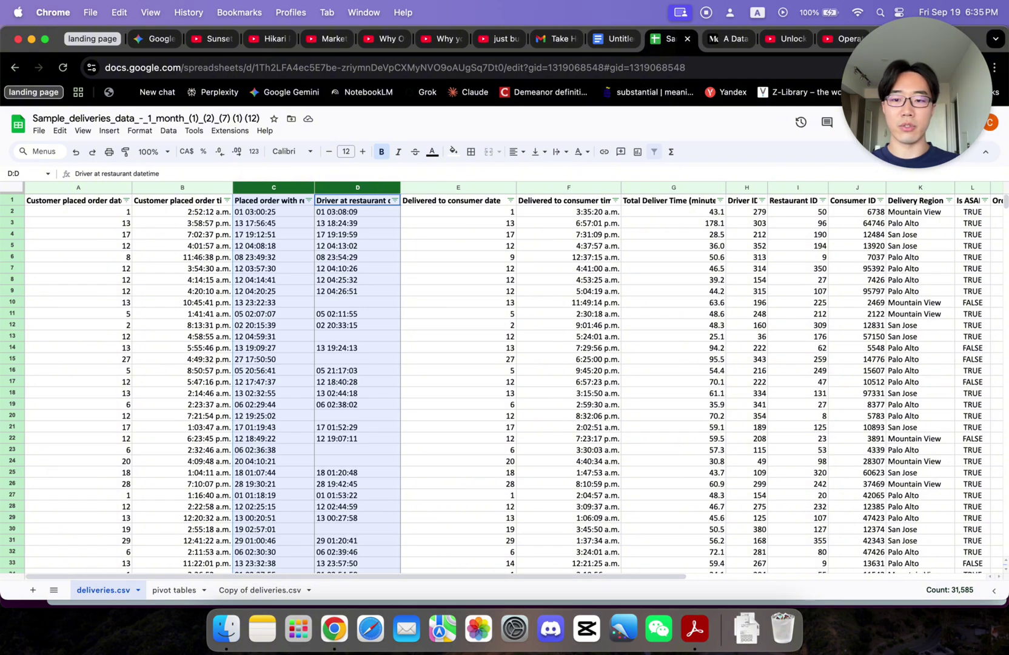
left_click(458, 461)
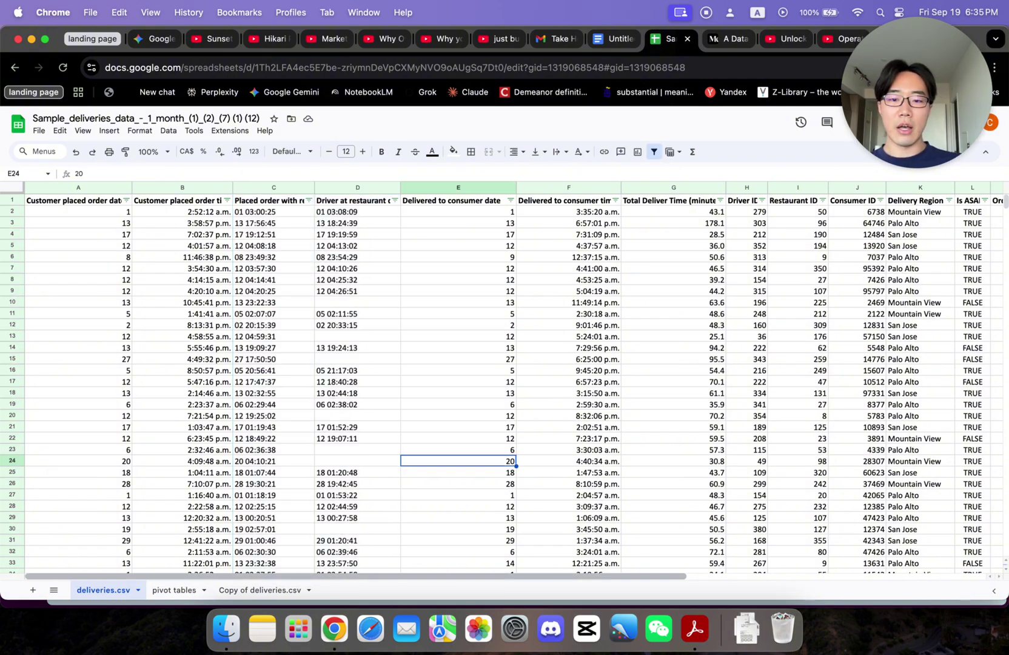
Examine the remaining deliveries columns, from delivery time and Restaurant ID through discounts, tips and refunds
scroll(458, 461, "right", 5)
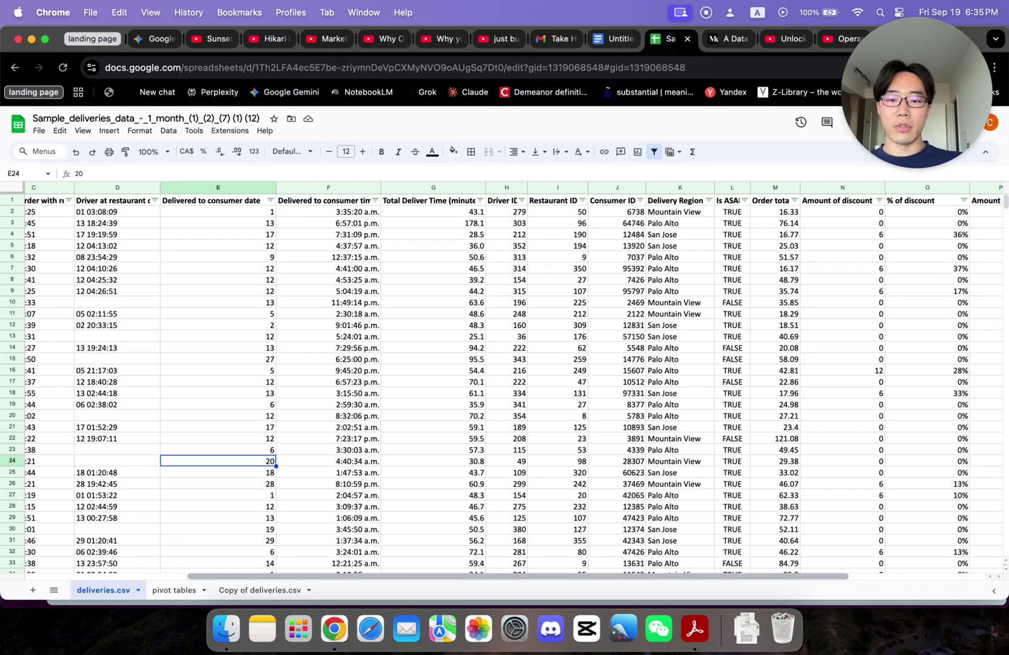
scroll(514, 380, "right", 3)
scroll(514, 381, "right", 2)
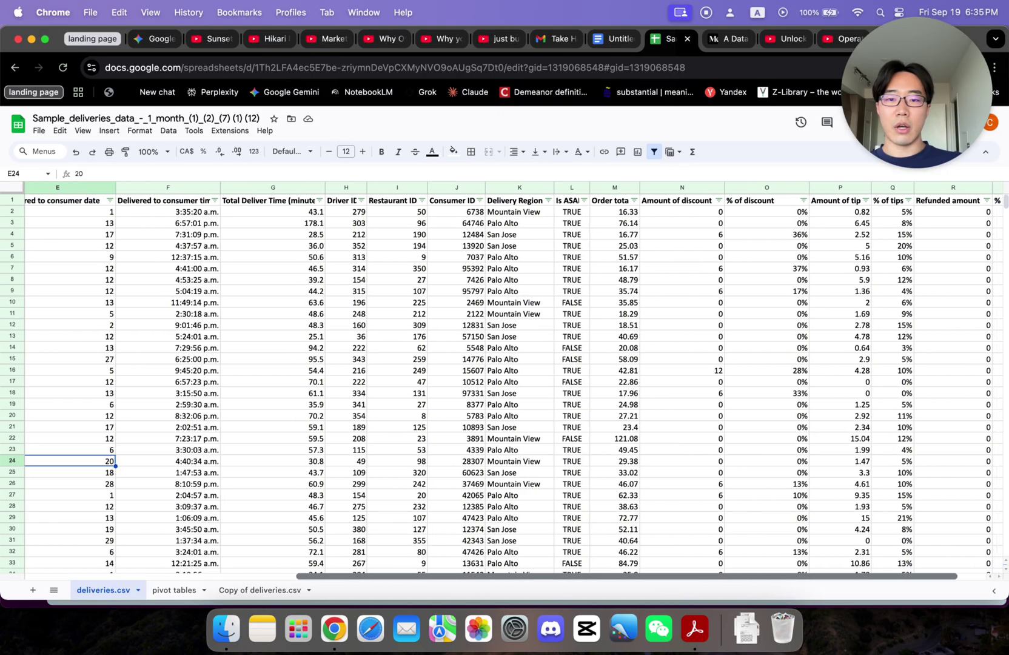
left_click(386, 212)
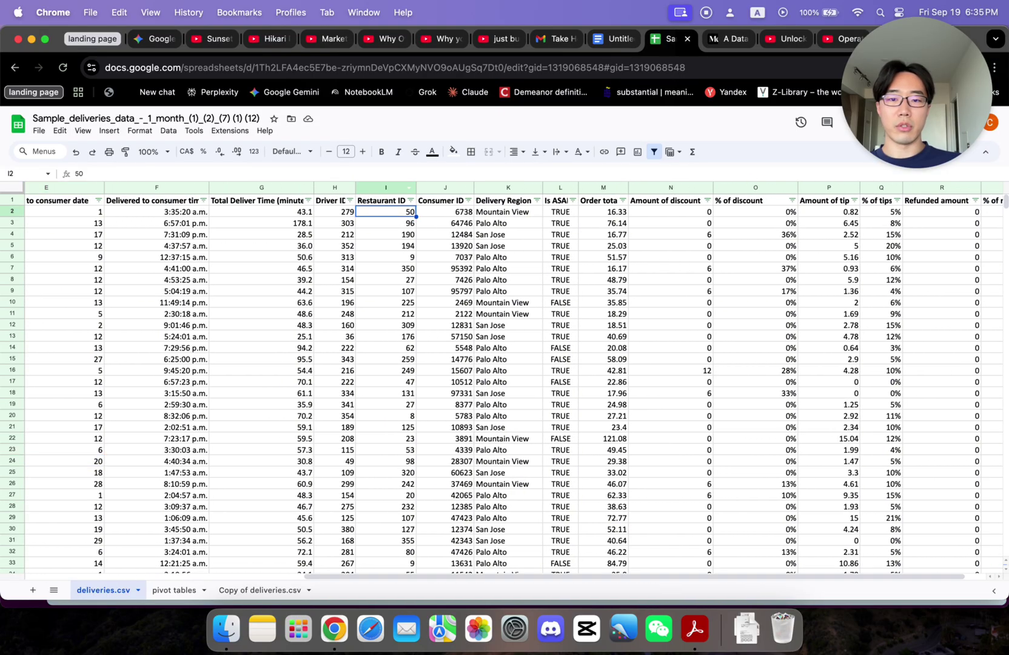
left_click(385, 223)
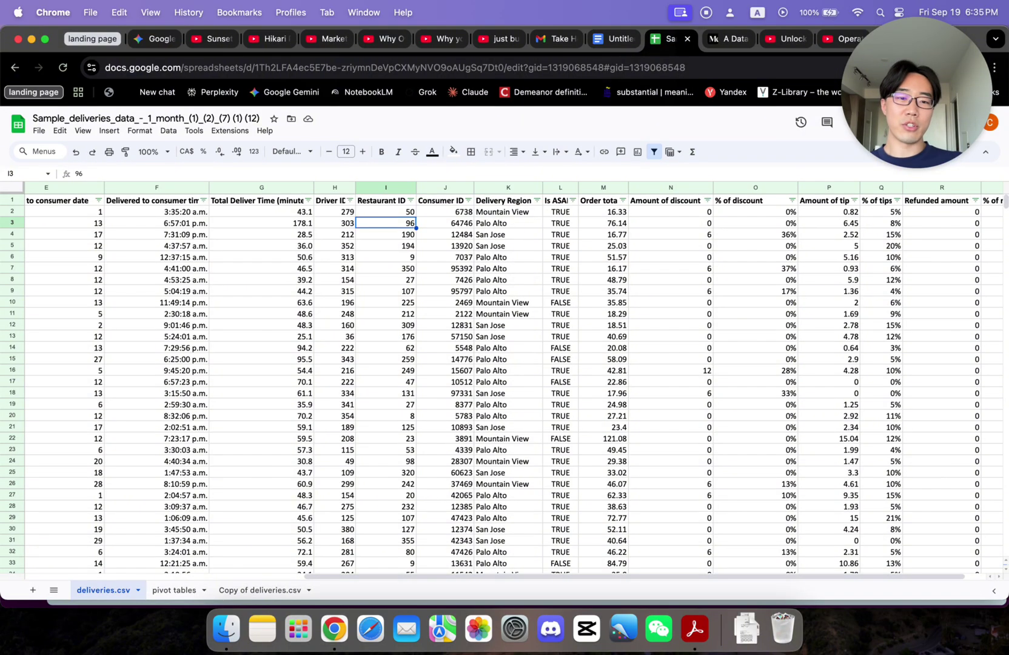
scroll(515, 381, "right", 2)
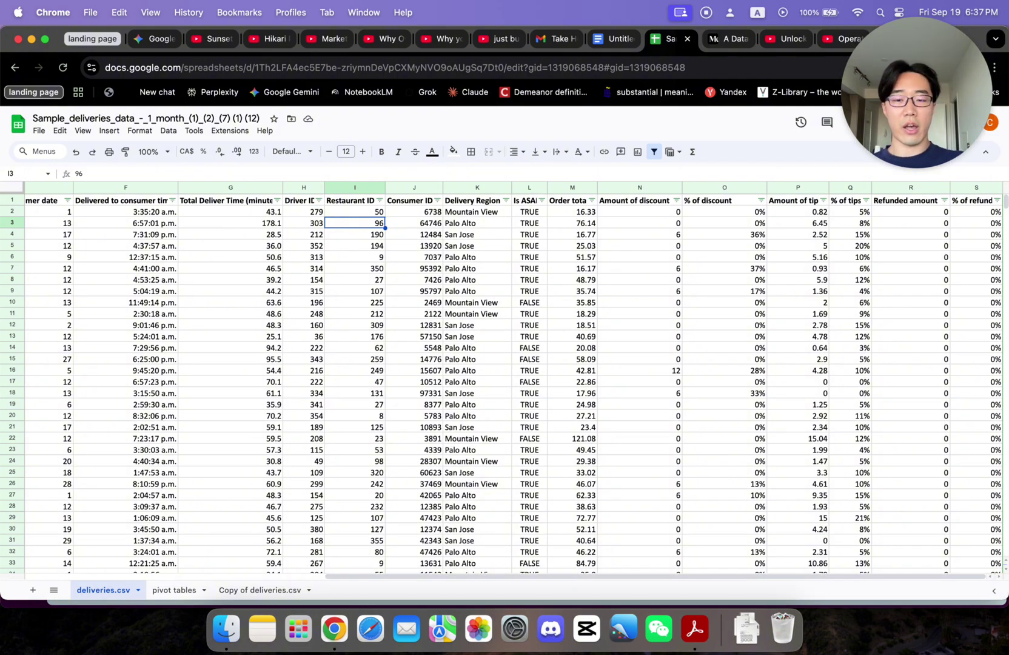
Compare the customer order time and restaurant order time columns, and return to the order total, discount, tip and refund columns
scroll(505, 376, "left", 10)
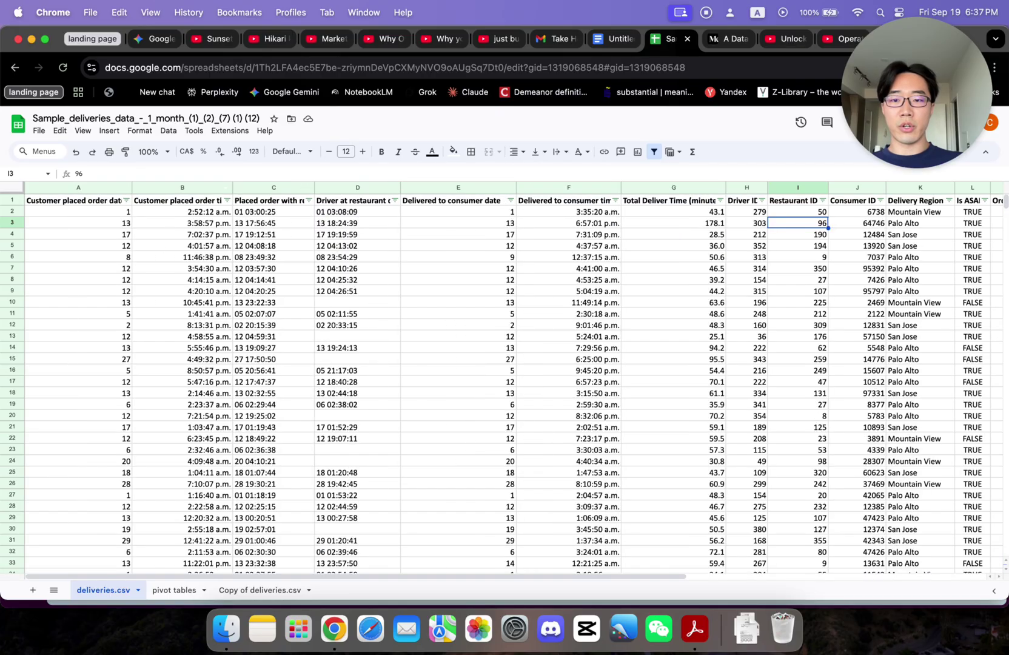
left_click_drag(182, 187, 274, 187)
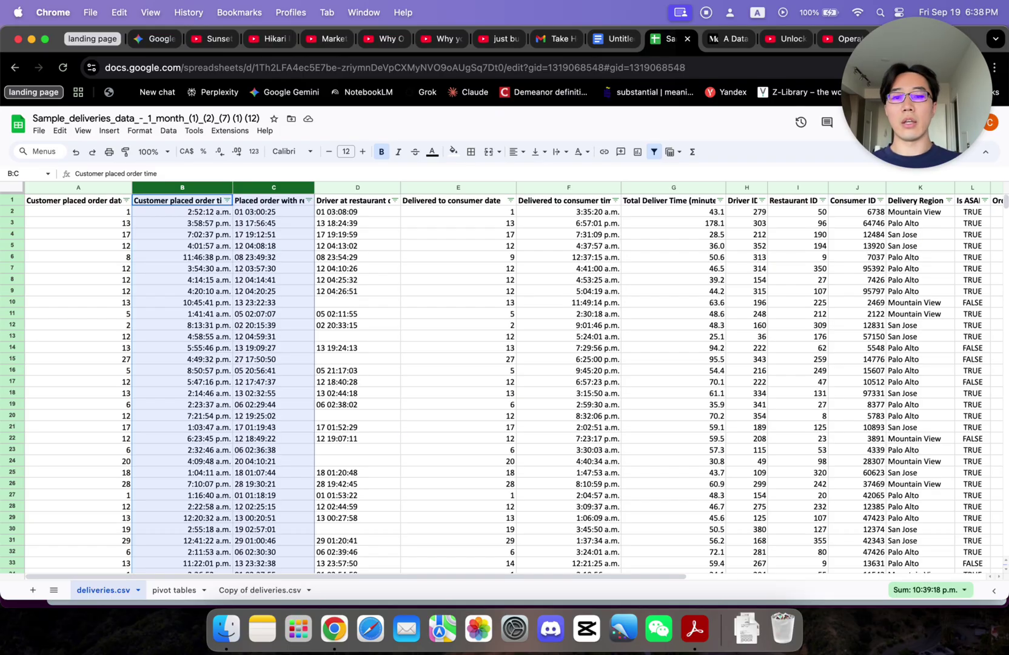
left_click(459, 506)
scroll(516, 388, "right", 5)
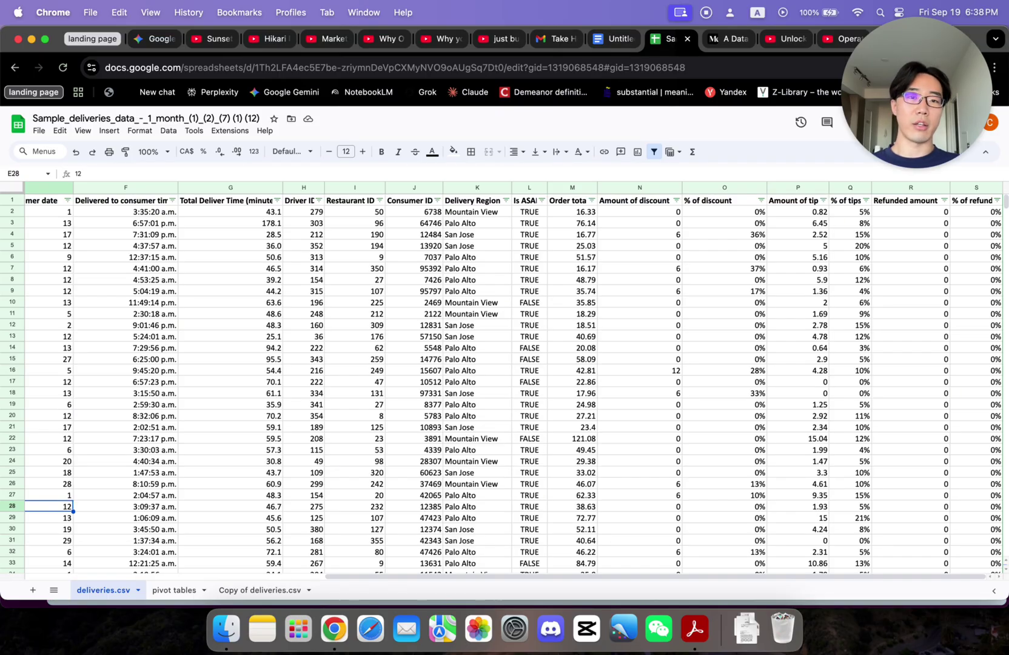
Read the Medium case study's Logistics, Revenue and Services buckets, selecting each heading and the word Refund for emphasis
key("ctrl+Tab")
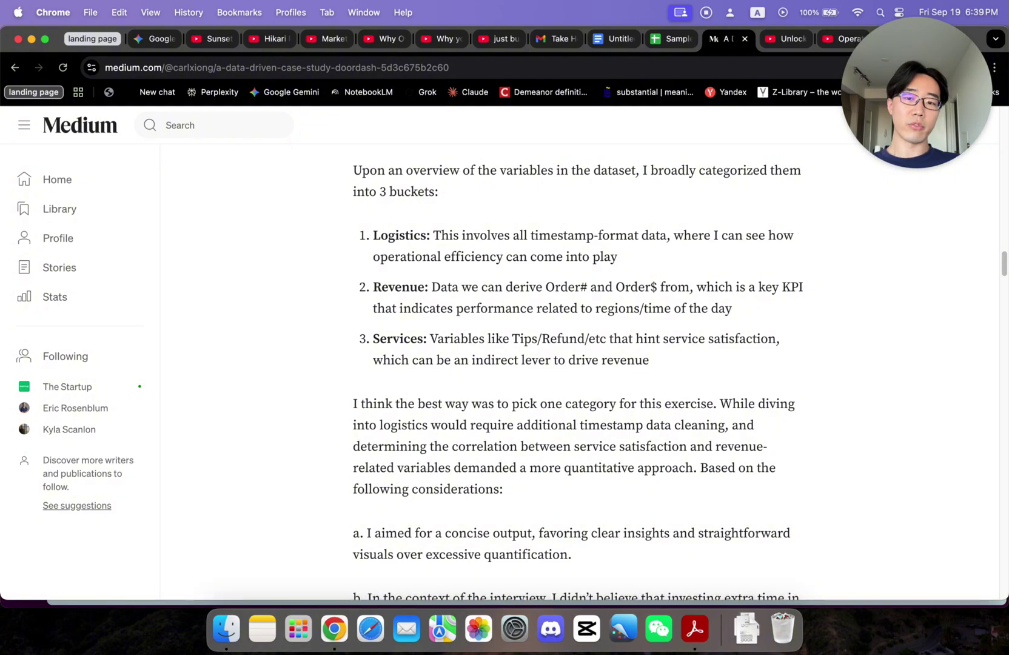
left_click_drag(373, 235, 432, 237)
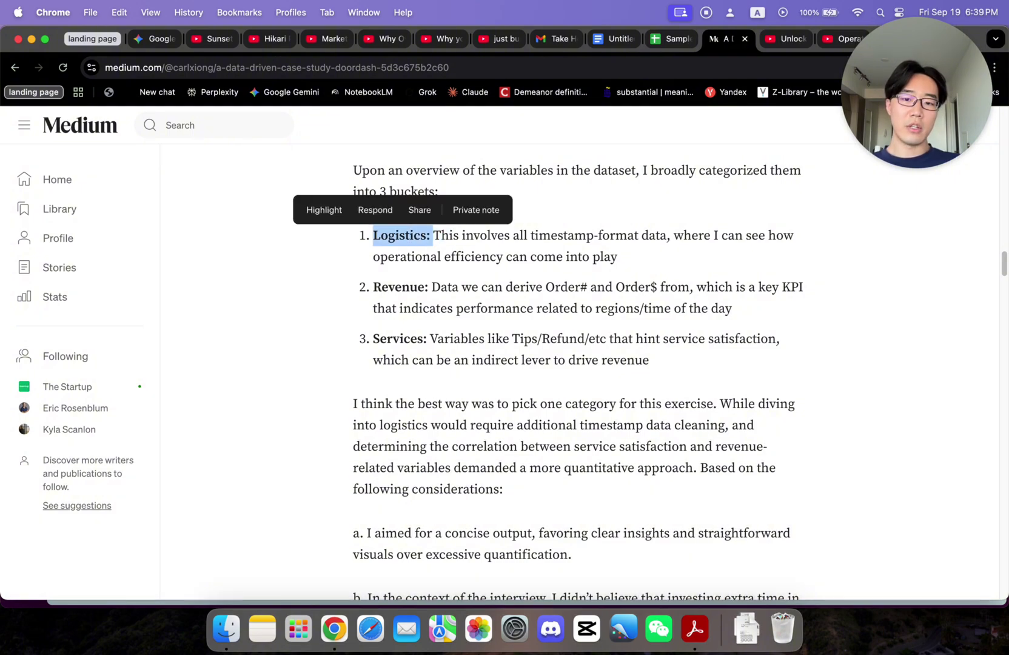
left_click_drag(373, 287, 431, 287)
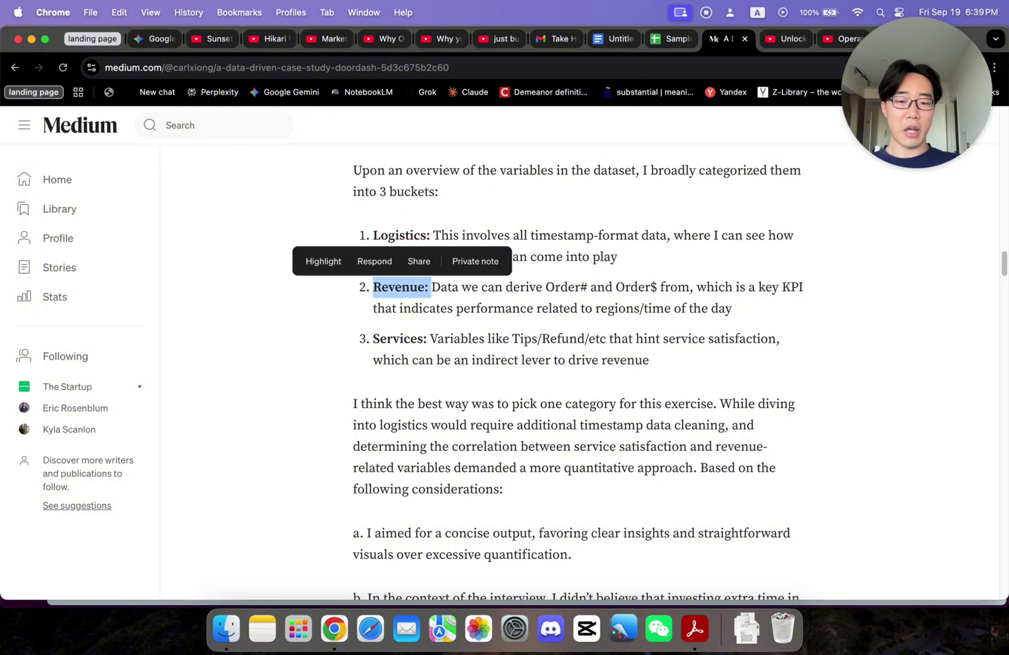
key("Escape")
left_click_drag(373, 338, 427, 338)
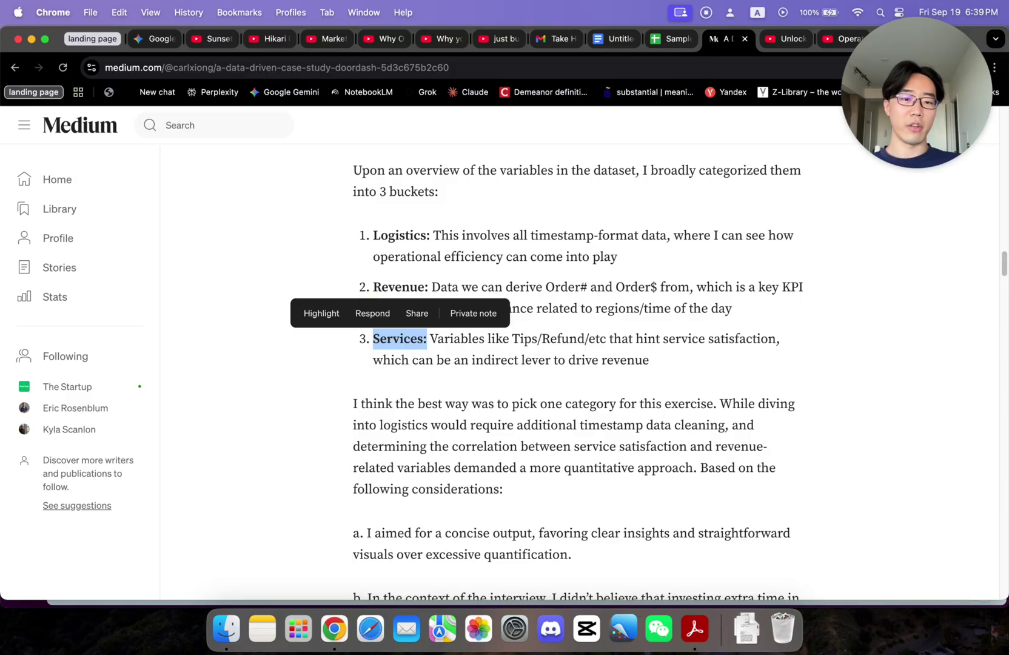
key("Escape")
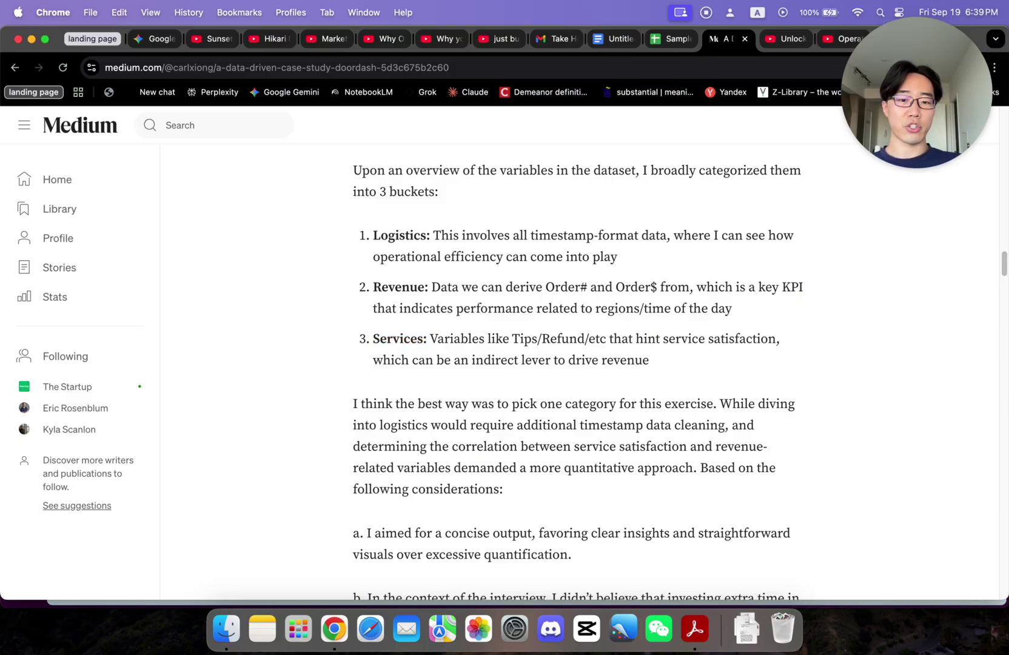
left_click_drag(513, 339, 584, 338)
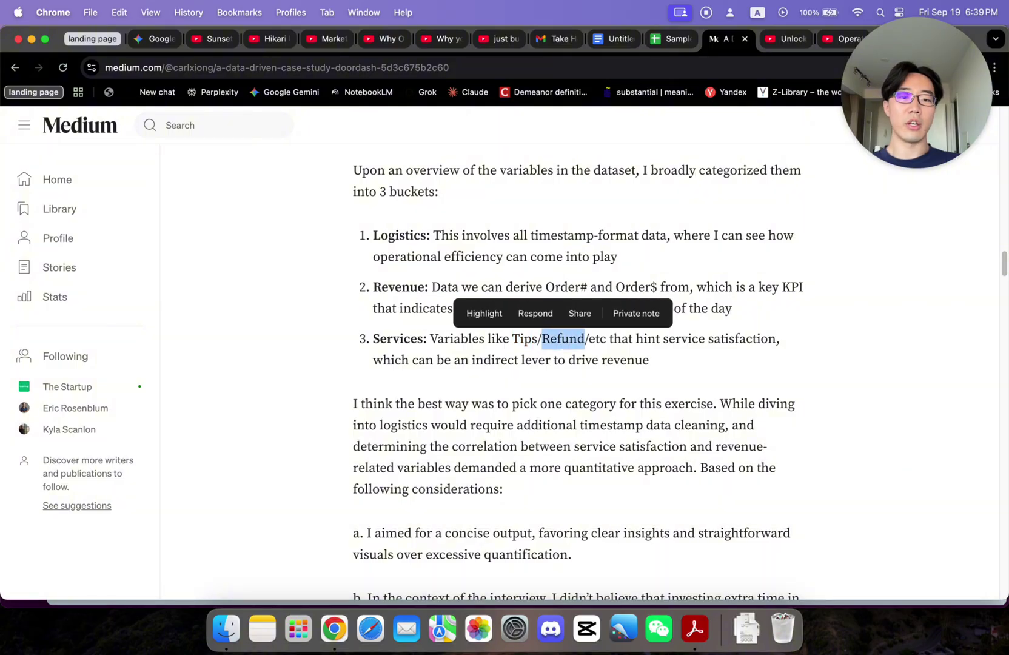
key("Escape")
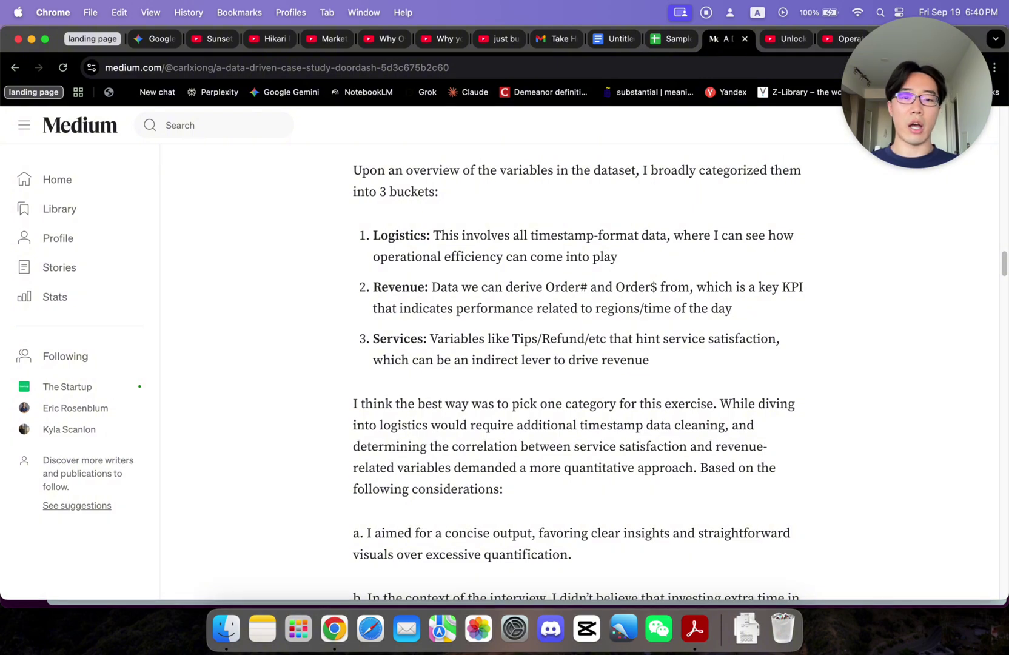
Open the spreadsheet's pivot tables sheet and examine the delivery region summary by selecting B4:I6
key("ctrl+shift+Tab")
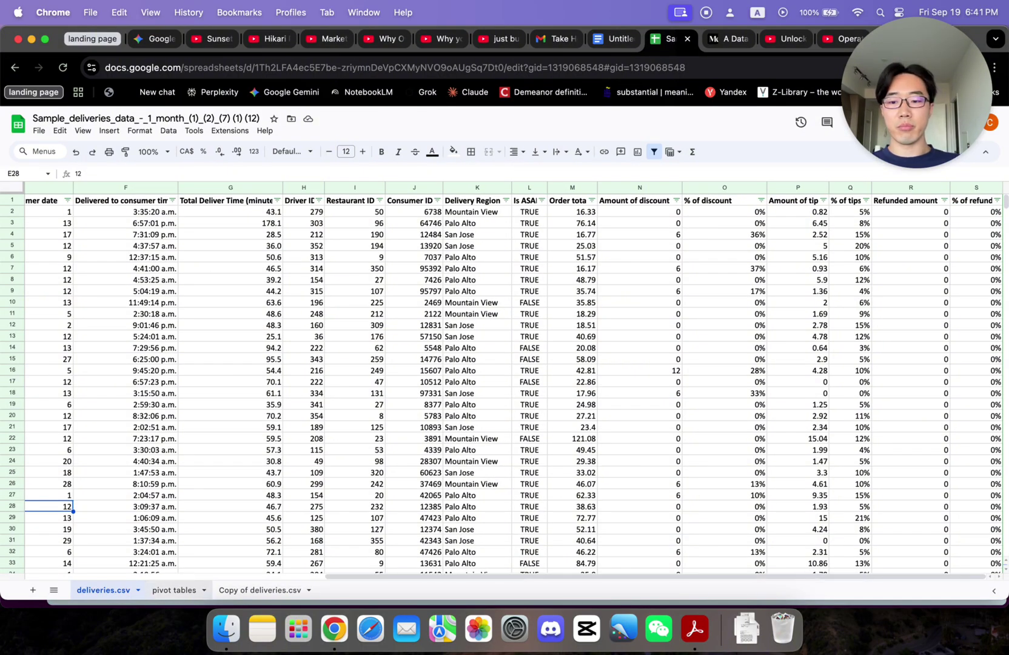
left_click(174, 590)
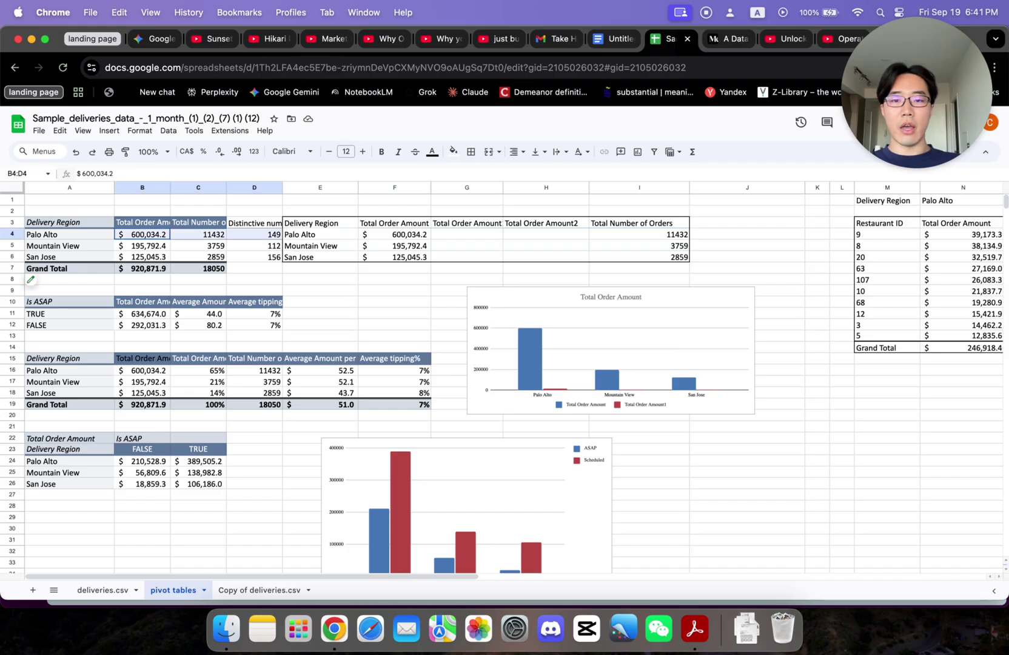
key("shift+Right")
key("shift+Right")
key("shift+Right")
key("shift+Right")
key("shift+Down")
key("shift+Down")
key("shift+Right")
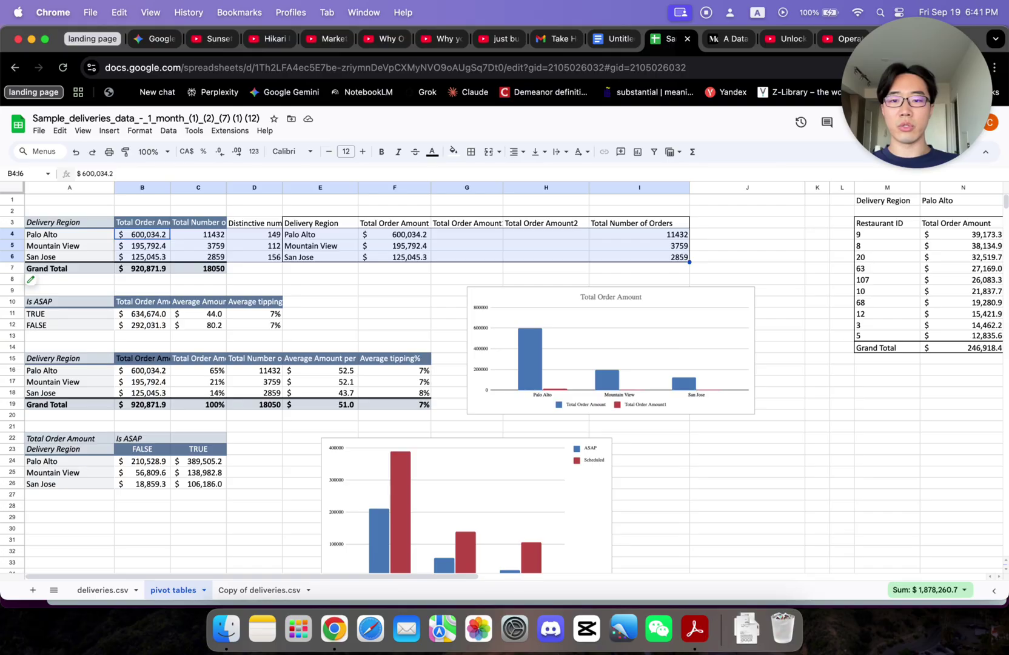
left_click(748, 223)
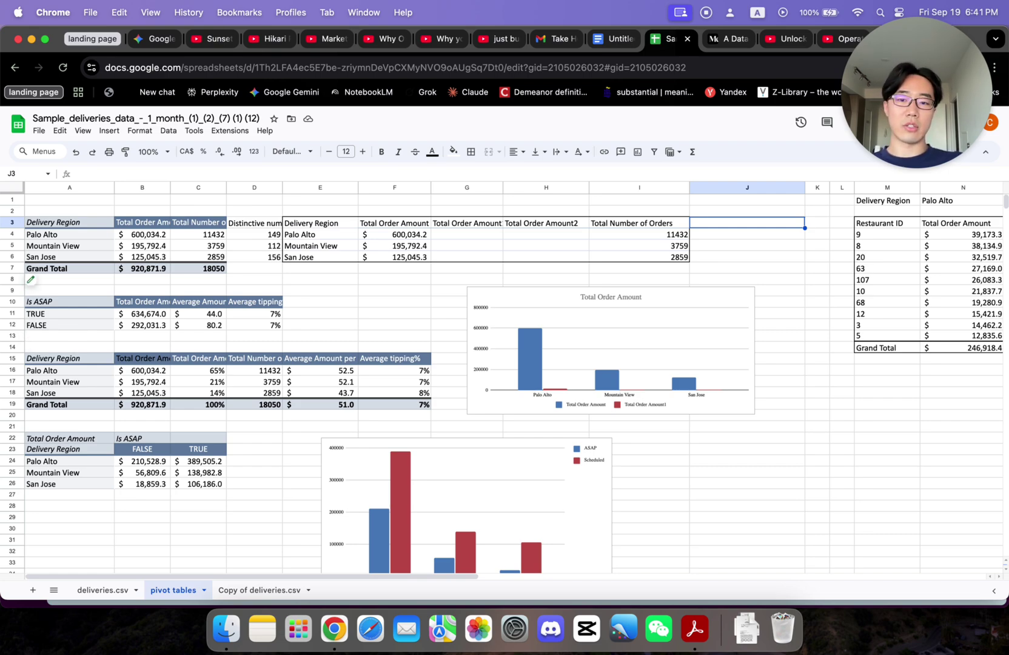
Look over the remaining pivot tables and order amount charts, and return to the deliveries.csv sheet
scroll(502, 384, "down", 5)
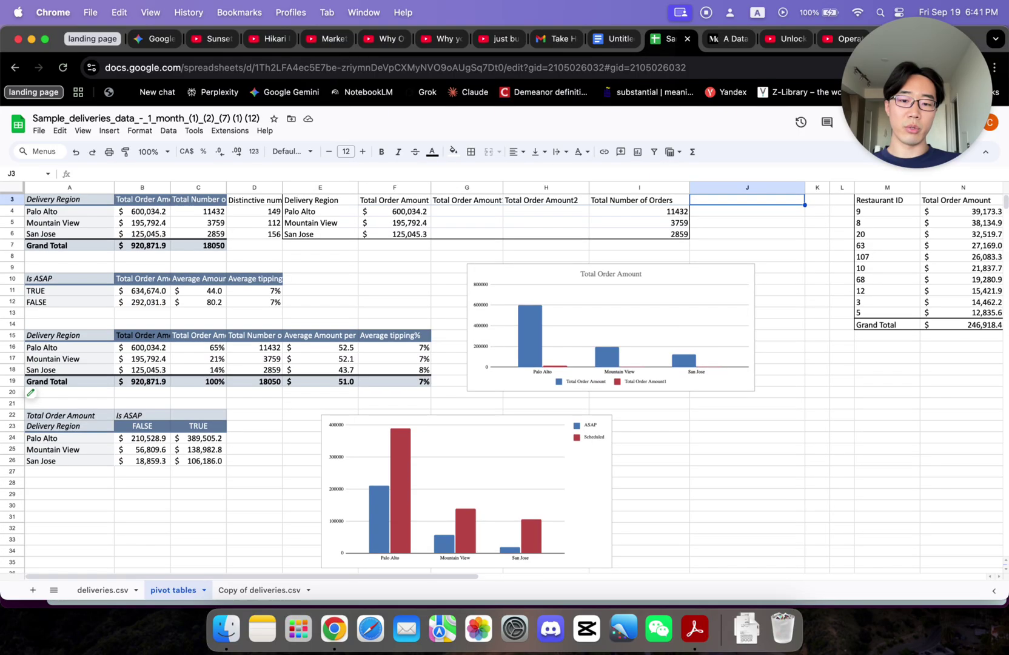
scroll(502, 384, "up", 4)
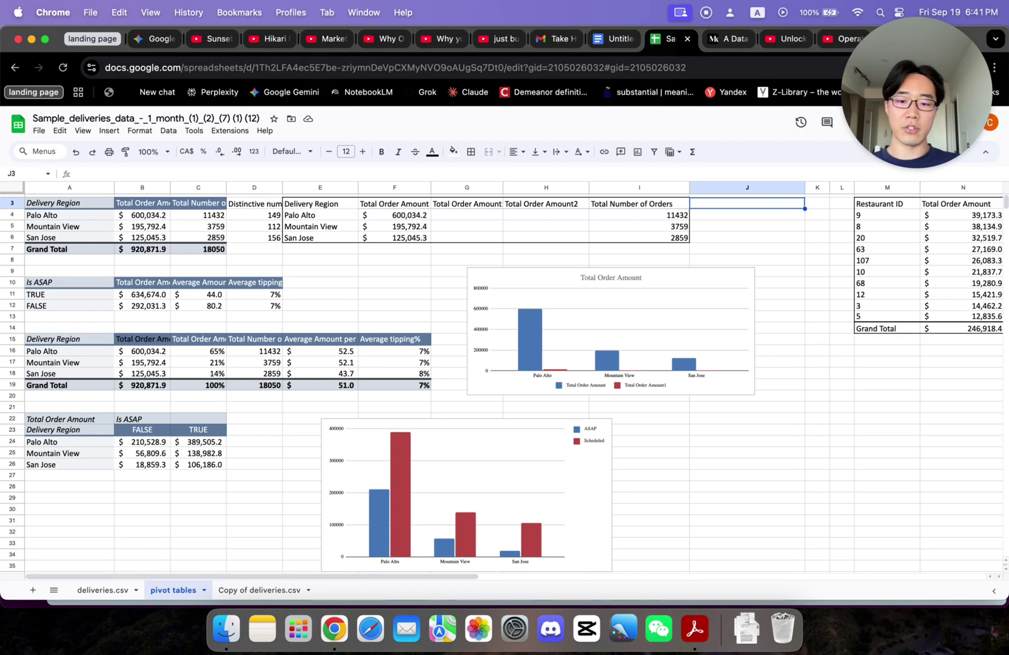
scroll(503, 383, "up", 1)
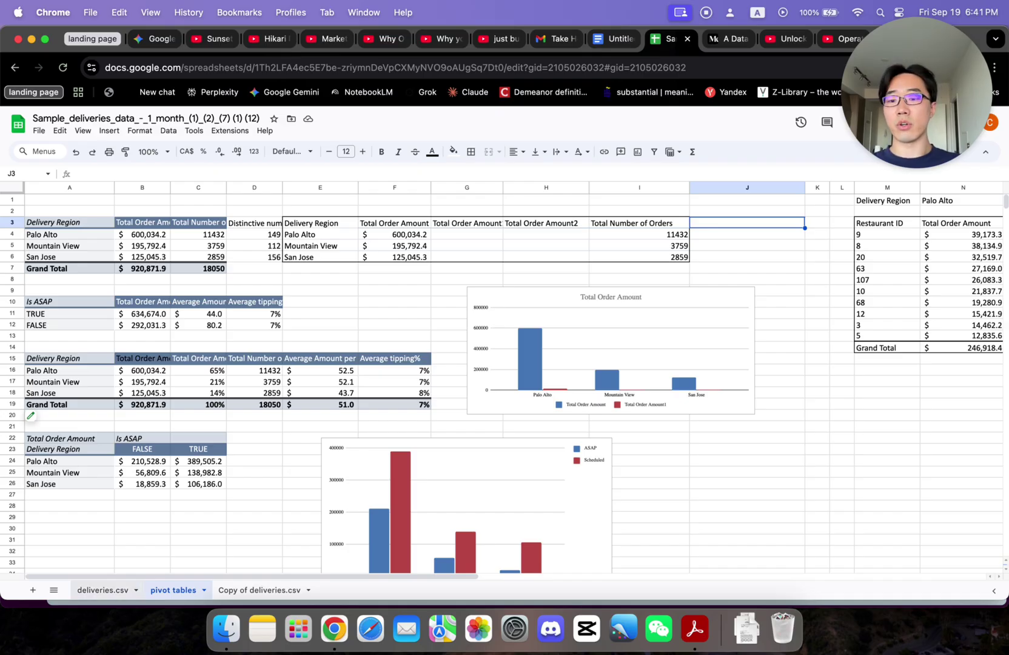
left_click(102, 590)
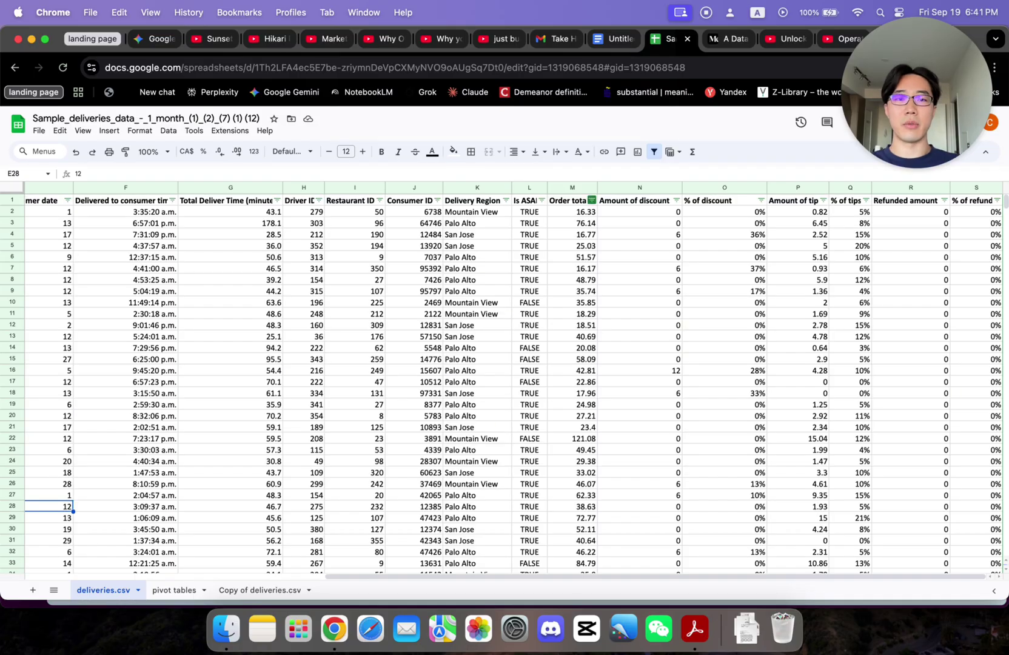
Switch to the order analysis presentation in Acrobat and read the goal paragraph on the Overview slide
left_click(695, 629)
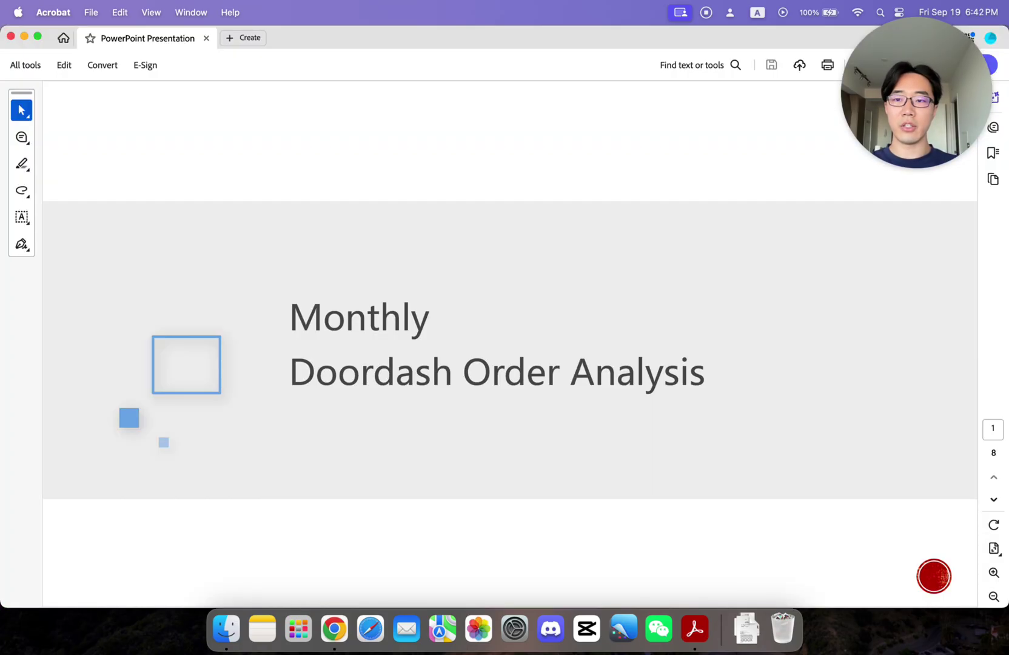
key("Right")
key("Left")
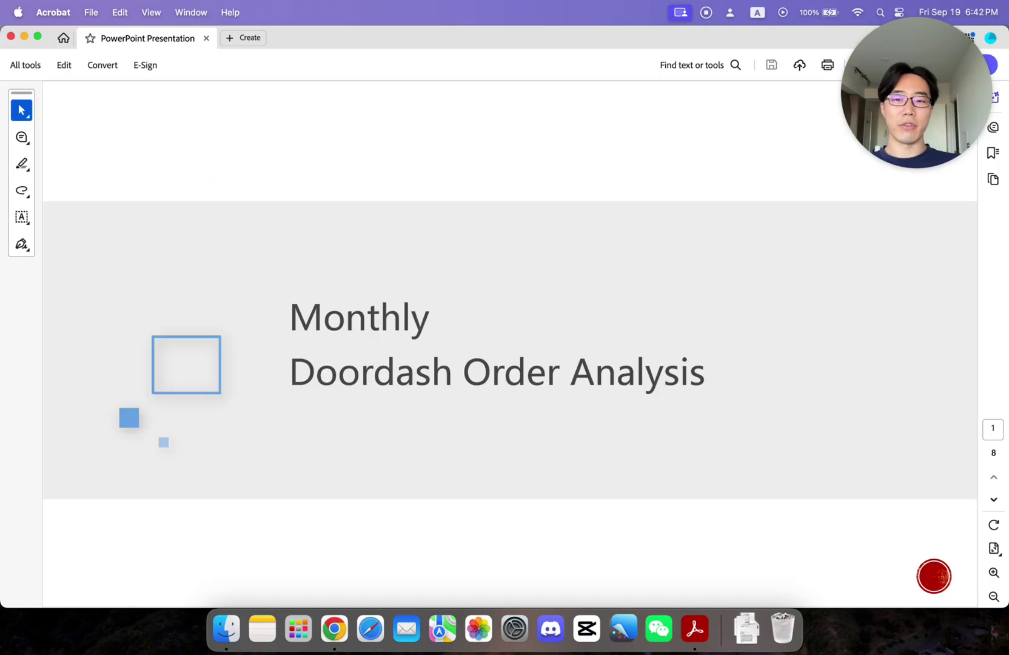
key("Right")
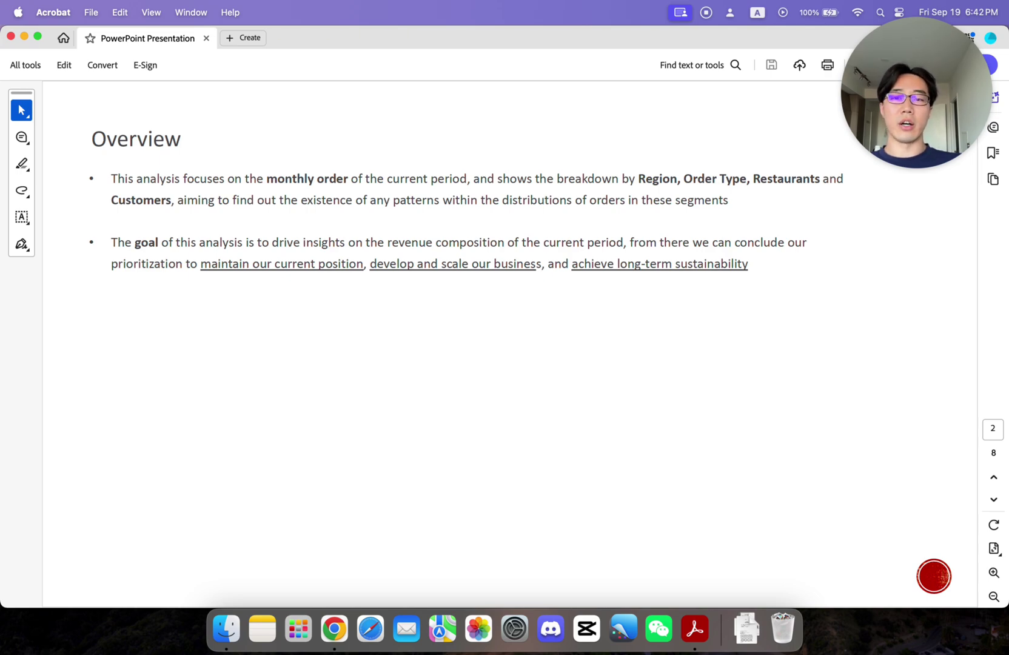
left_click_drag(112, 242, 749, 264)
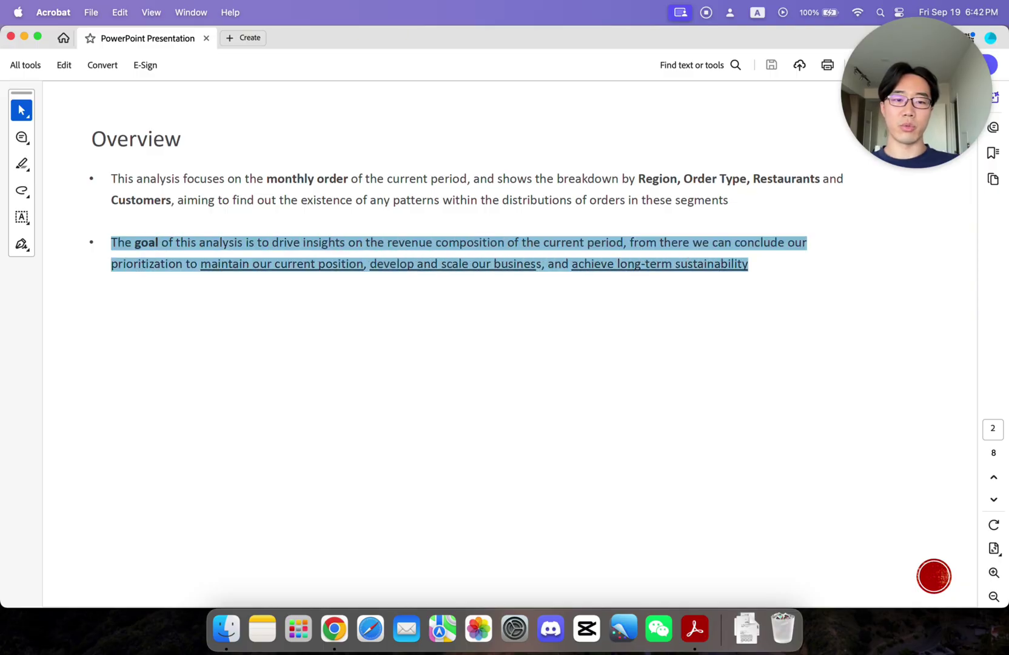
left_click(749, 264)
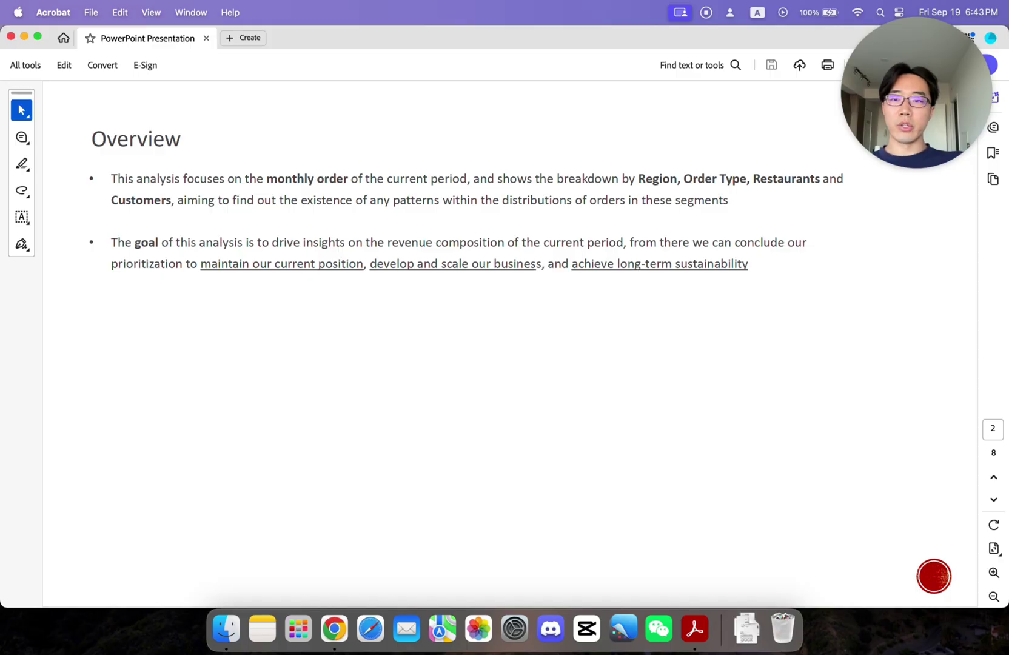
Browse the region and restaurant slides, and go back to the Monthly Order by Region and Order Type slide
key("Right")
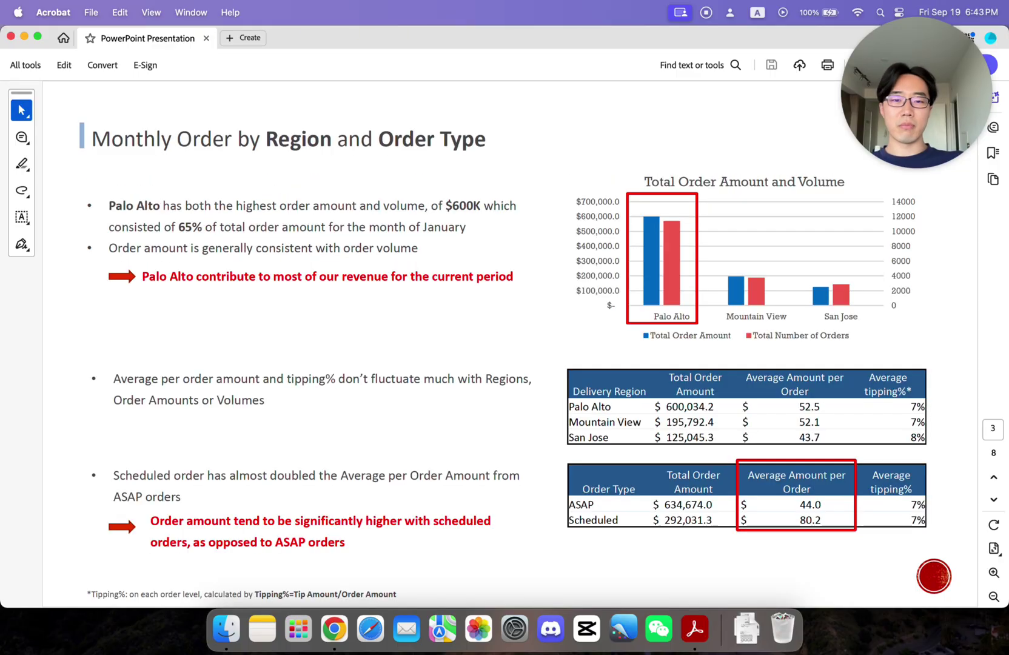
key("Right")
key("Up")
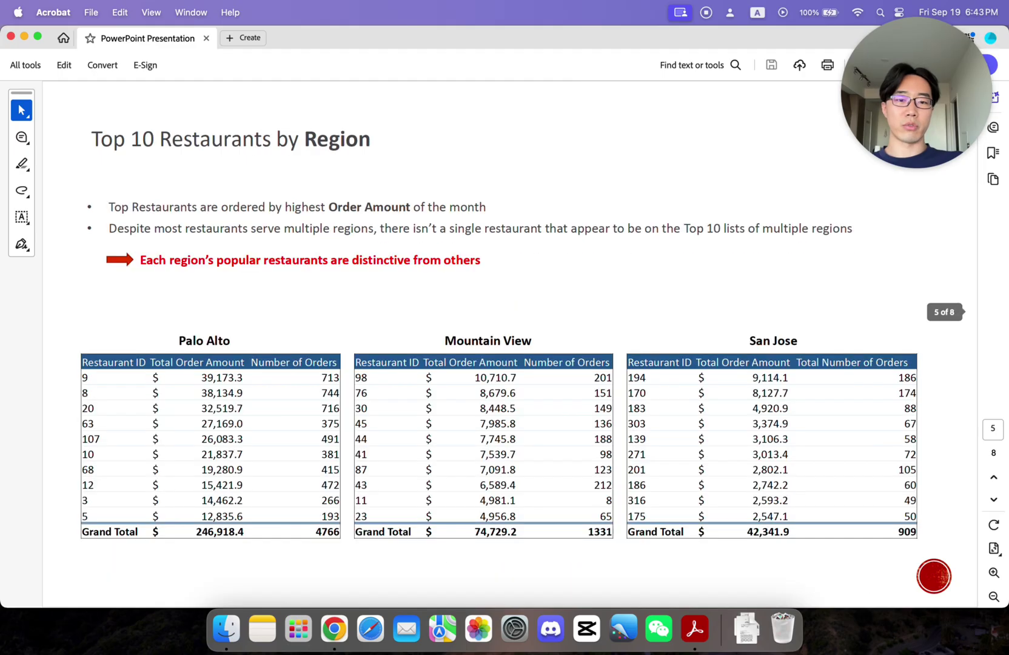
key("Down")
key("Down")
key("Up")
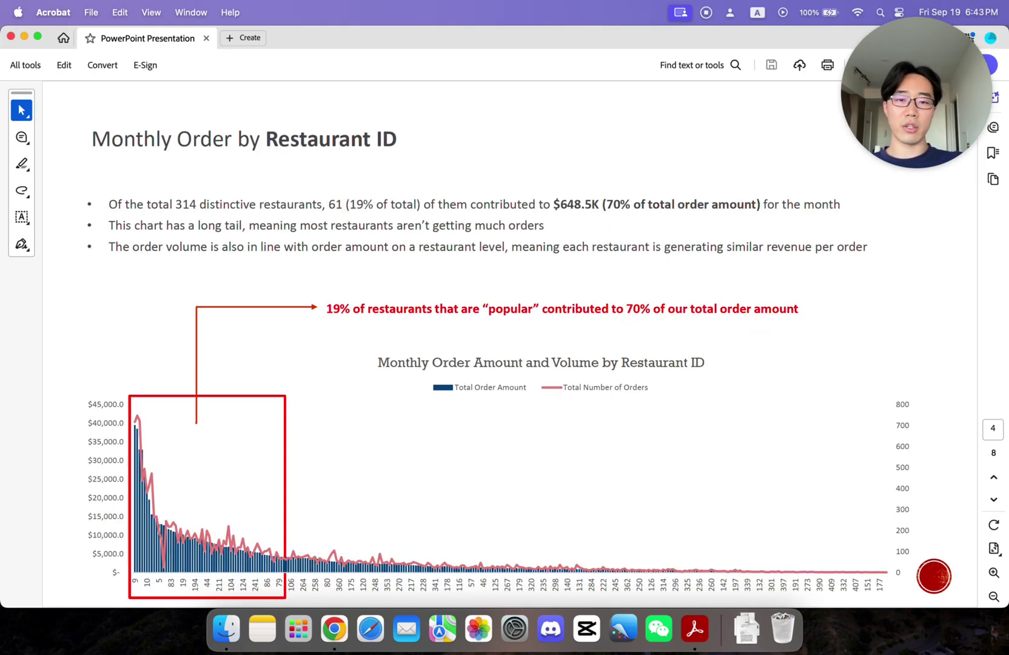
key("Up")
key("Up")
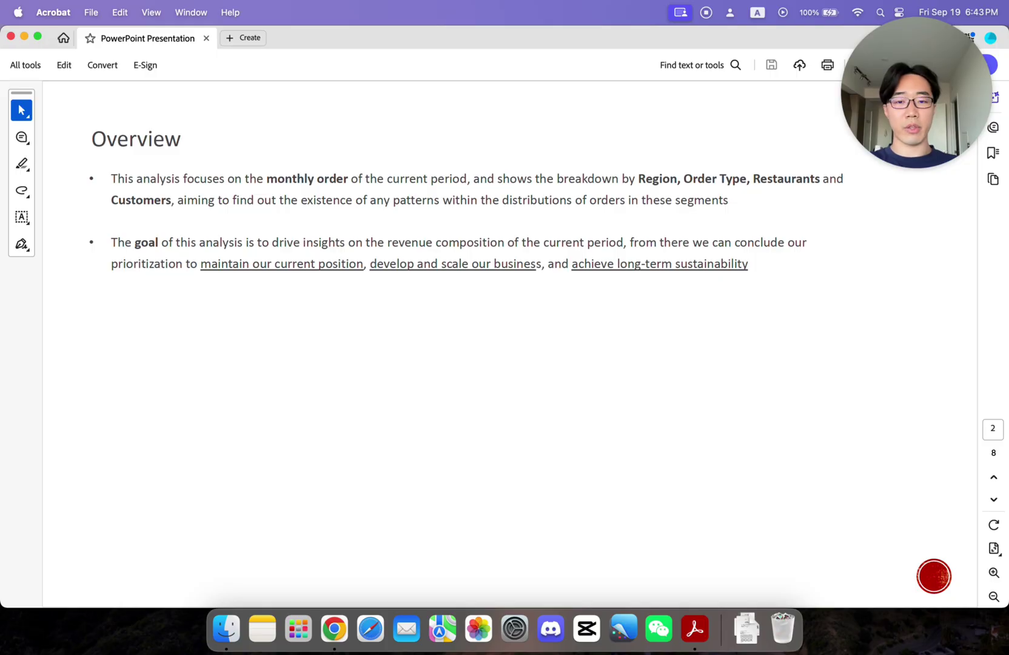
key("Down")
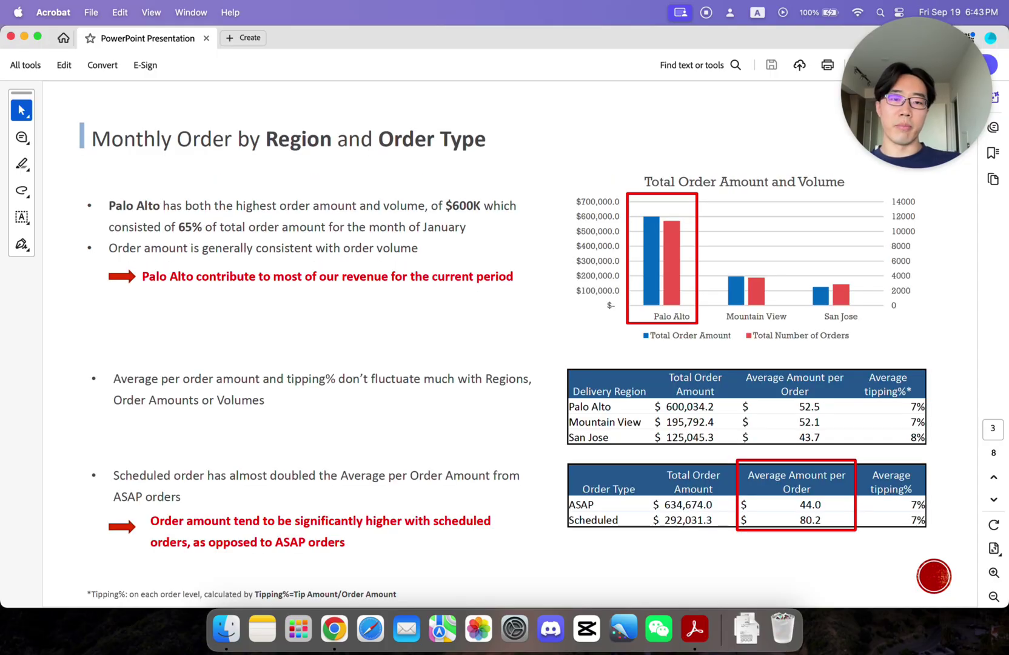